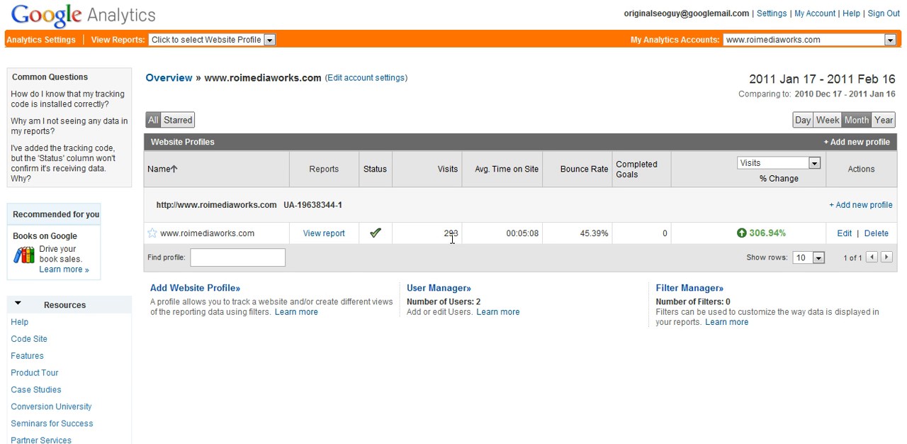
pyautogui.click(322, 234)
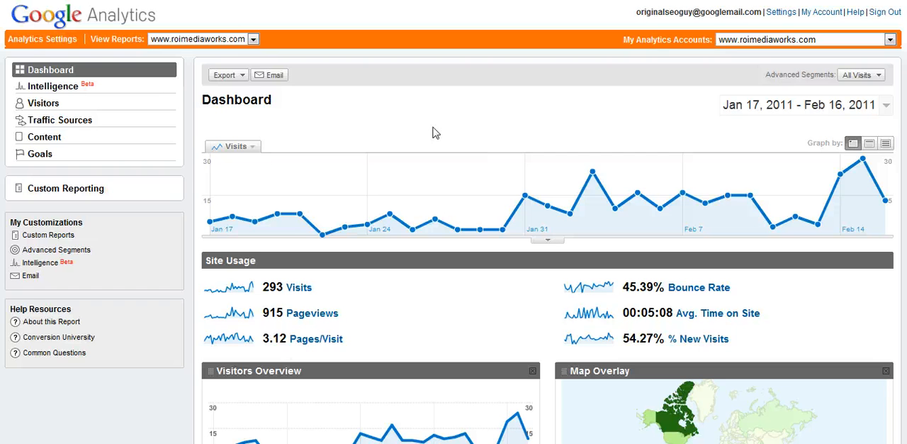
pyautogui.click(88, 127)
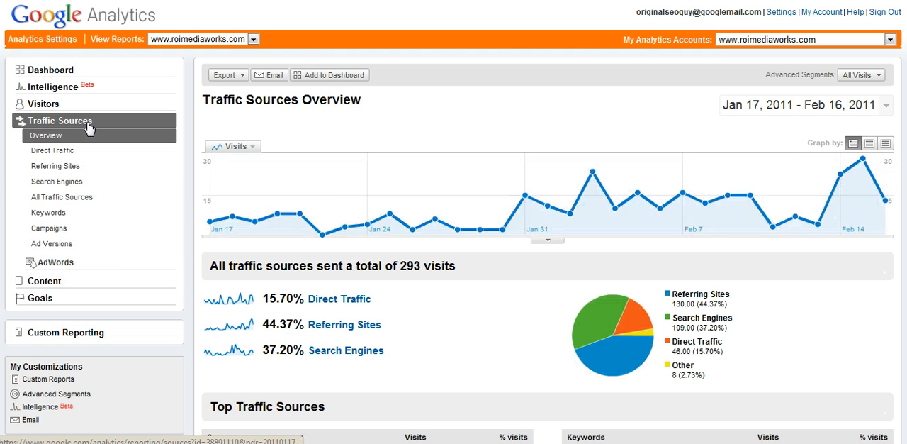
pyautogui.click(74, 169)
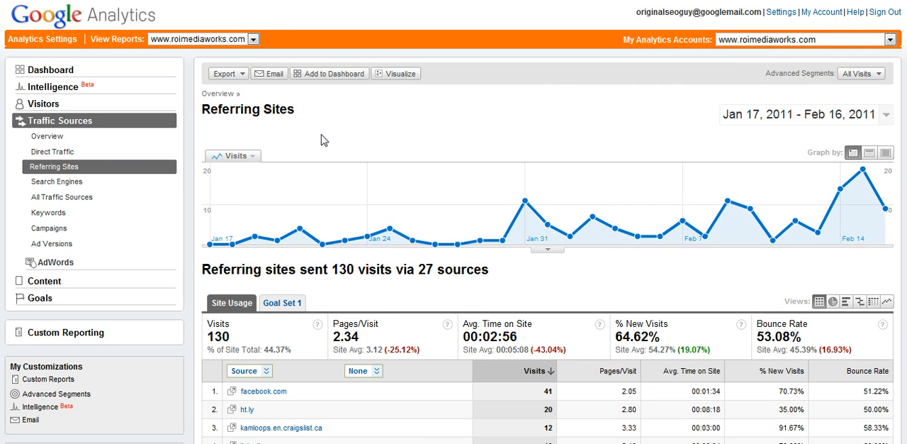
# - Examine the referring sites table and its visit graph to see which sources send traffic
pyautogui.scroll(-3, 321, 139)
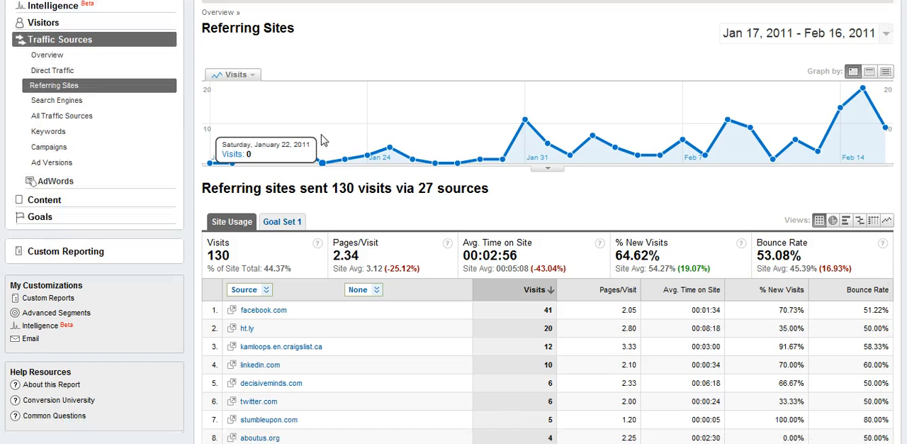
pyautogui.scroll(-3, 321, 139)
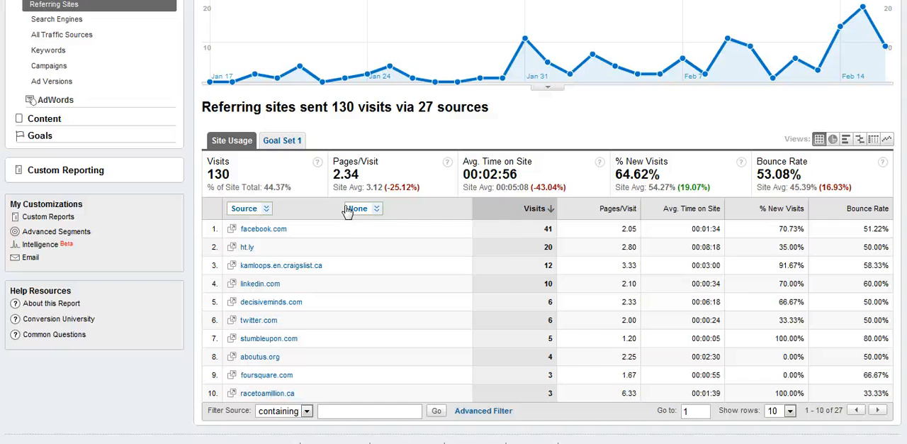
pyautogui.scroll(5, 348, 211)
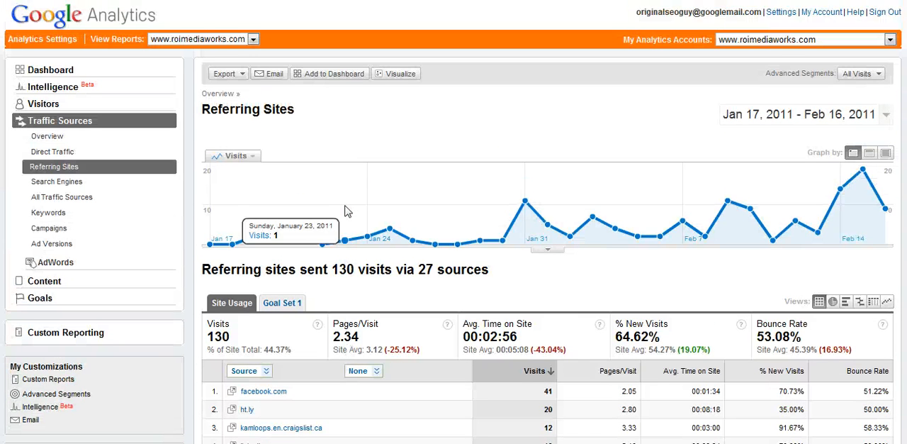
pyautogui.scroll(-5, 348, 211)
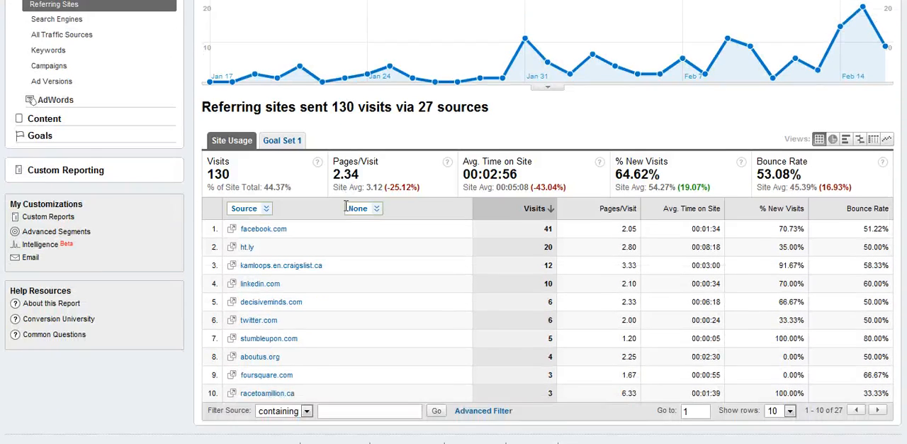
pyautogui.scroll(-1, 347, 205)
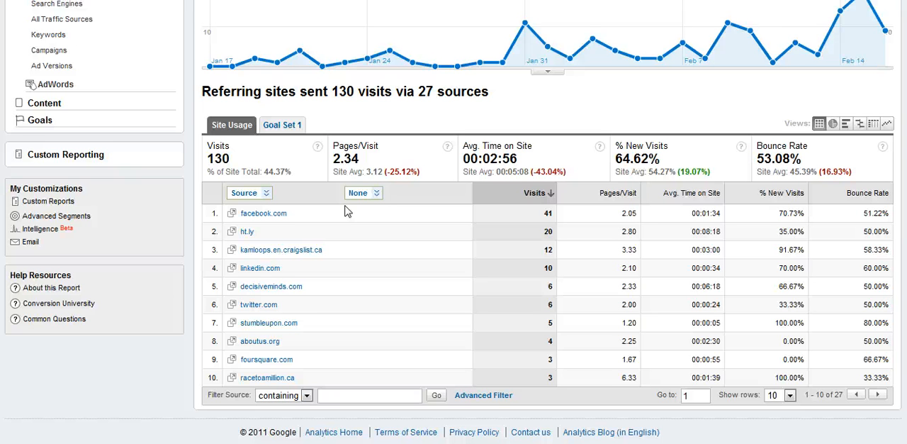
pyautogui.scroll(5, 348, 211)
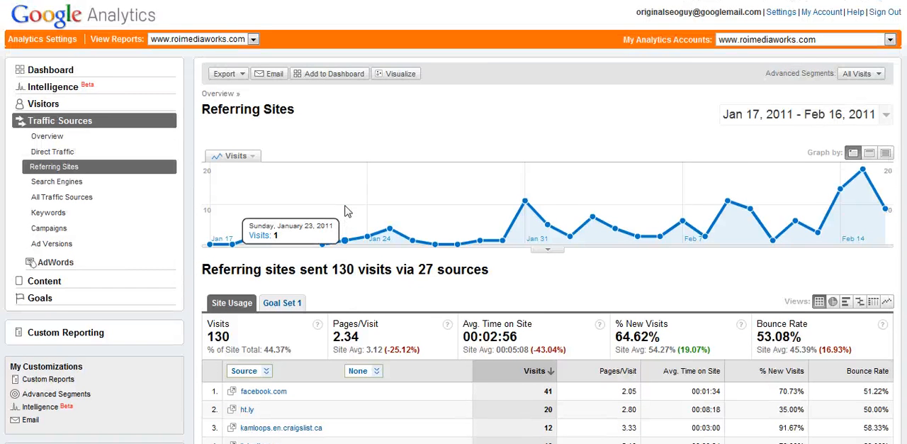
pyautogui.scroll(-5, 347, 211)
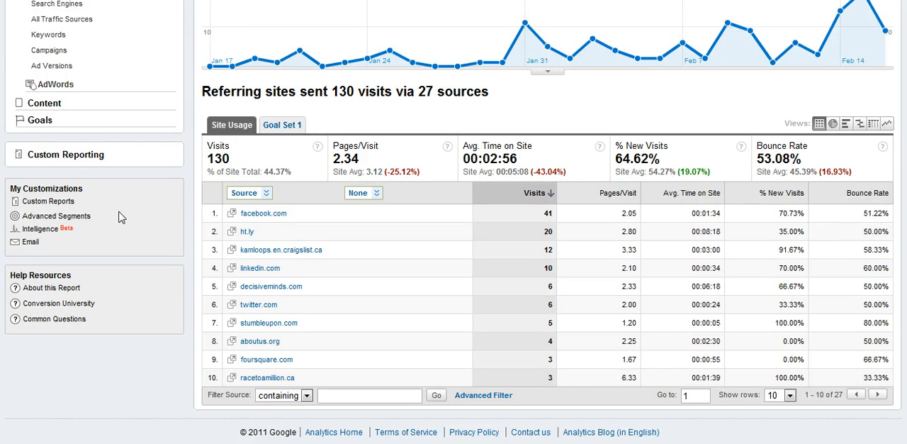
# - Start a new custom advanced segment and place the Source traffic dimension in its first condition
pyautogui.click(84, 218)
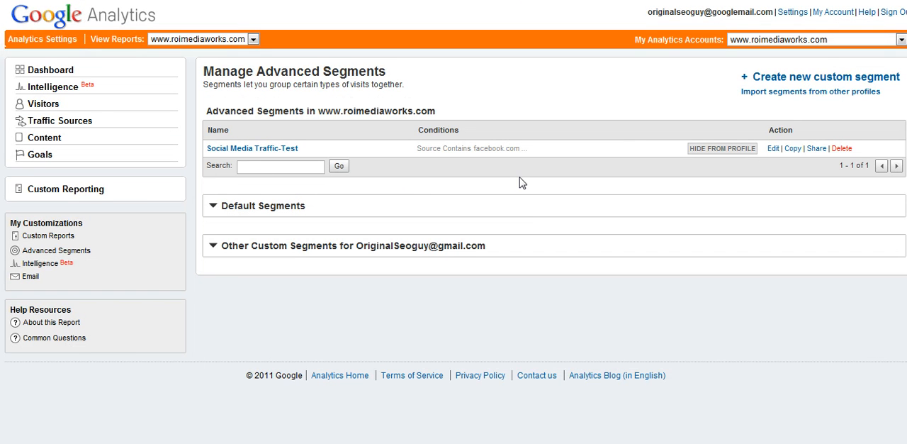
pyautogui.click(777, 83)
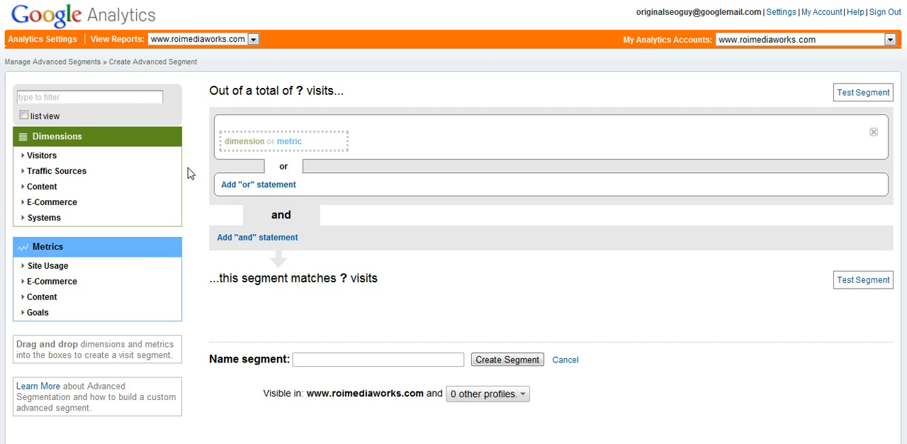
pyautogui.click(57, 172)
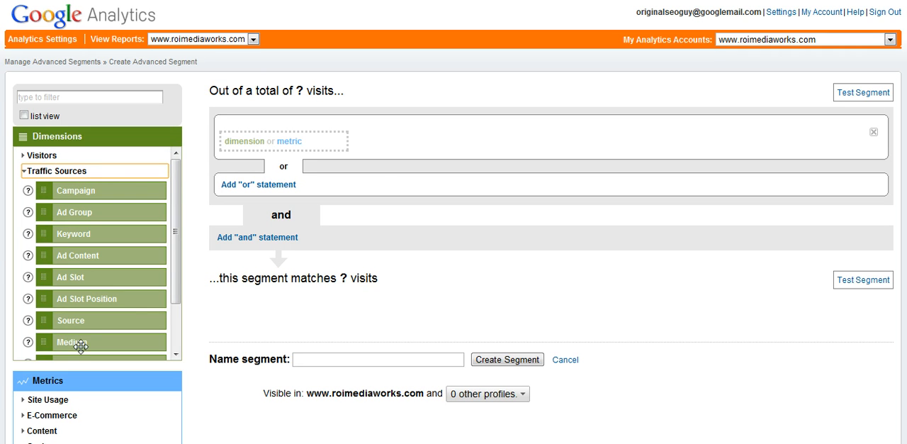
pyautogui.moveTo(65, 320); pyautogui.dragTo(249, 147)
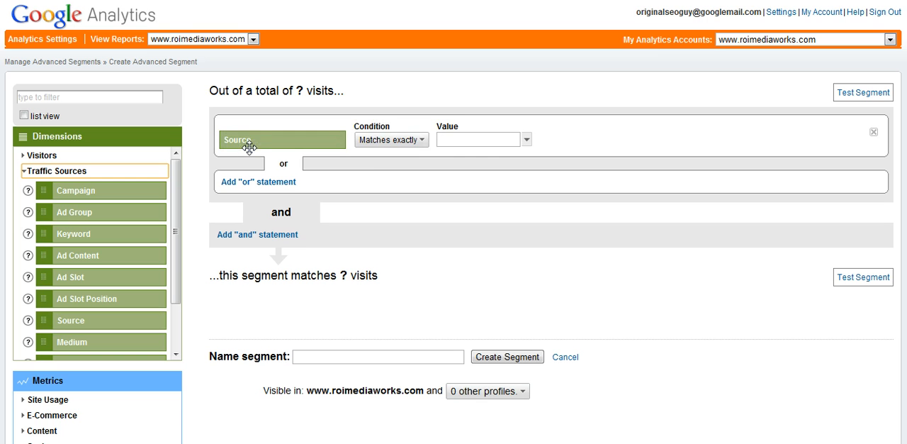
# - Set the first Source condition to Contains with the value facebook.com
pyautogui.click(401, 144)
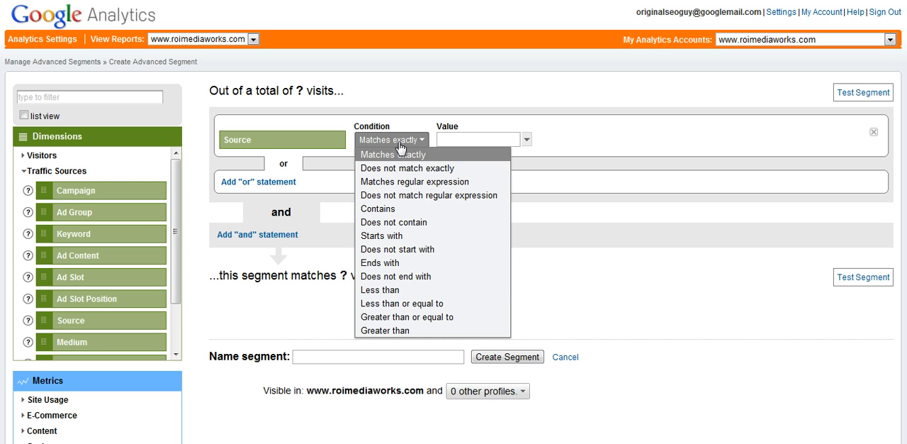
pyautogui.click(389, 210)
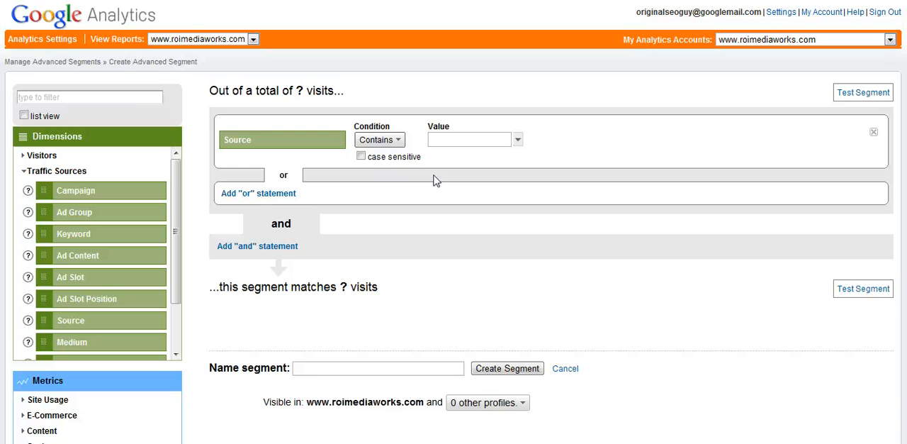
pyautogui.click(441, 140)
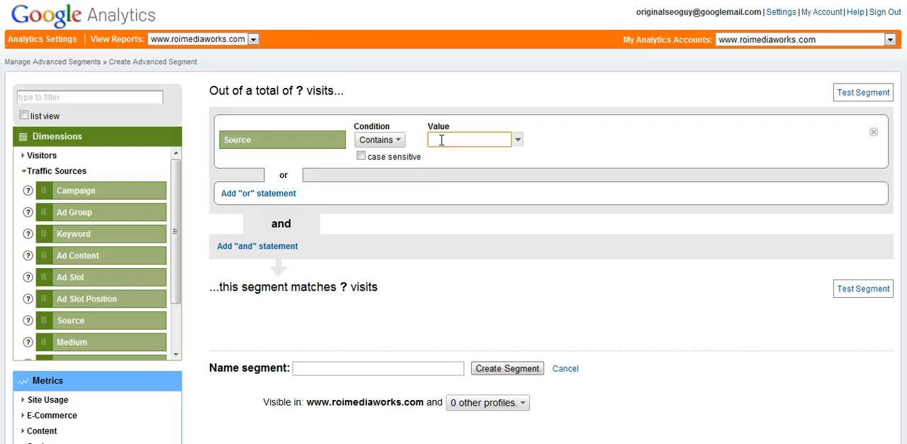
pyautogui.write('fa')
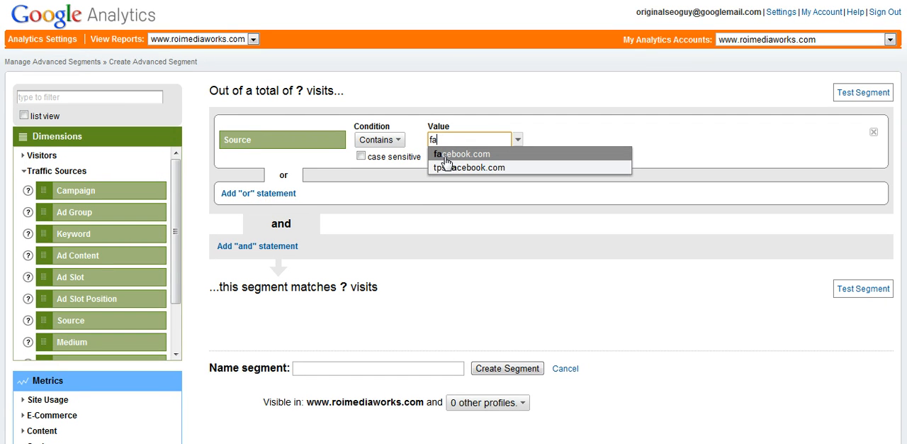
pyautogui.click(446, 163)
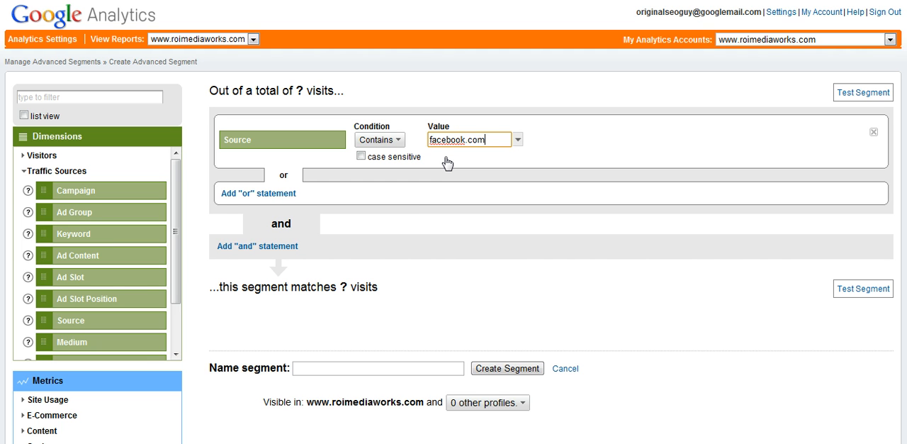
# - Add an "or" statement with the Source dimension, set to Contains twitter.com
pyautogui.click(261, 193)
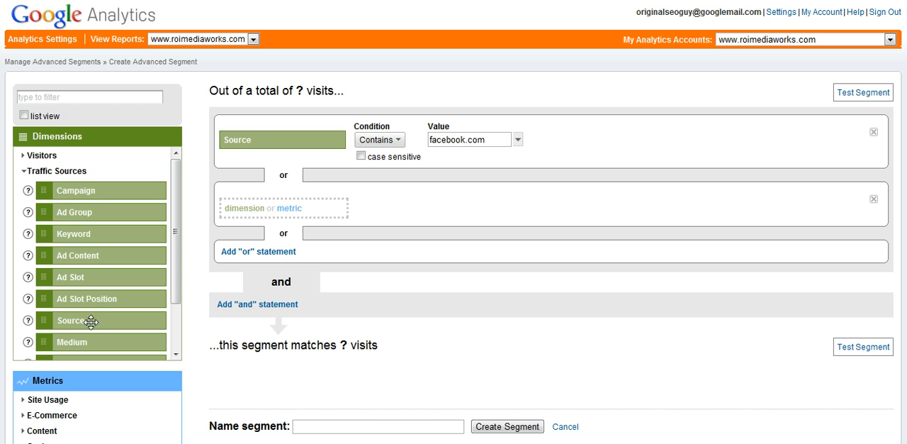
pyautogui.moveTo(78, 323); pyautogui.dragTo(268, 209)
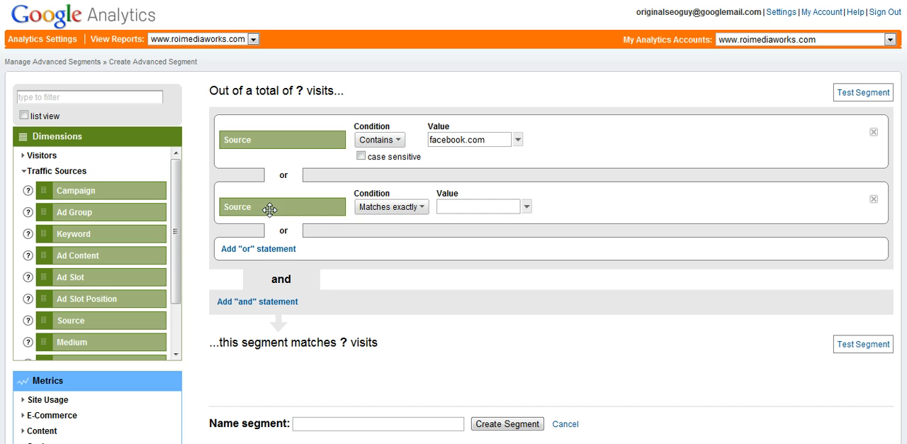
pyautogui.click(390, 209)
pyautogui.click(389, 280)
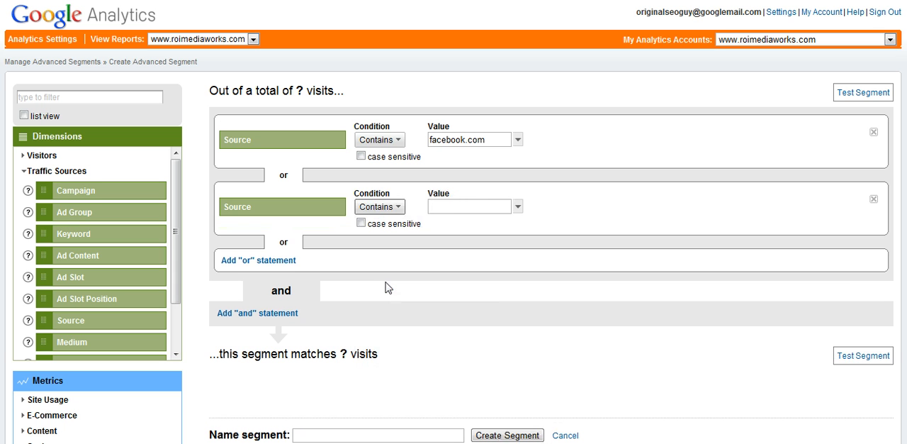
pyautogui.click(450, 213)
pyautogui.write('t')
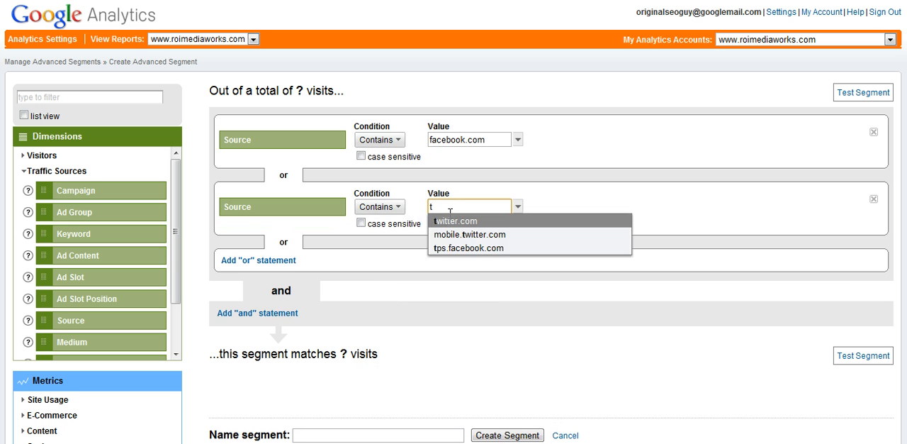
pyautogui.press('Return')
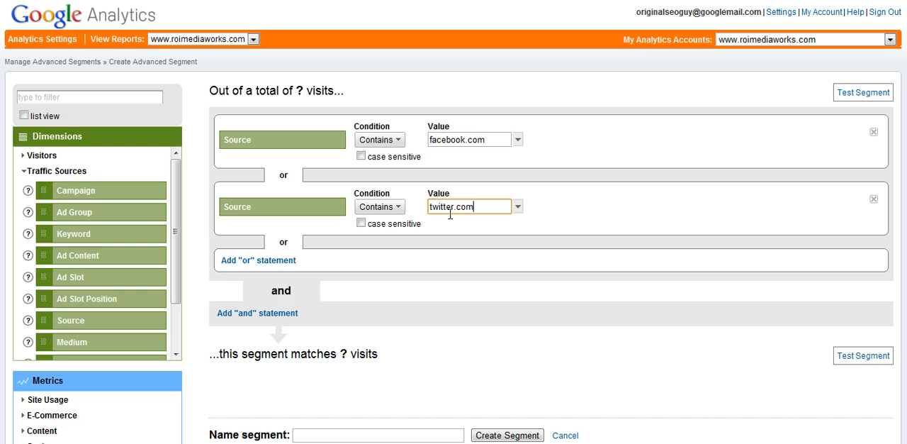
# - Add a third "or" condition requiring that Source Contains linkedin.com
pyautogui.click(276, 262)
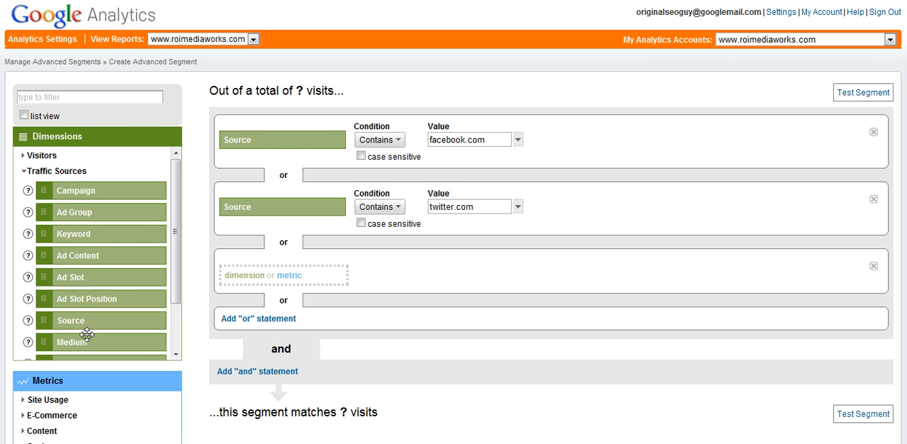
pyautogui.moveTo(73, 320); pyautogui.dragTo(254, 281)
pyautogui.click(424, 275)
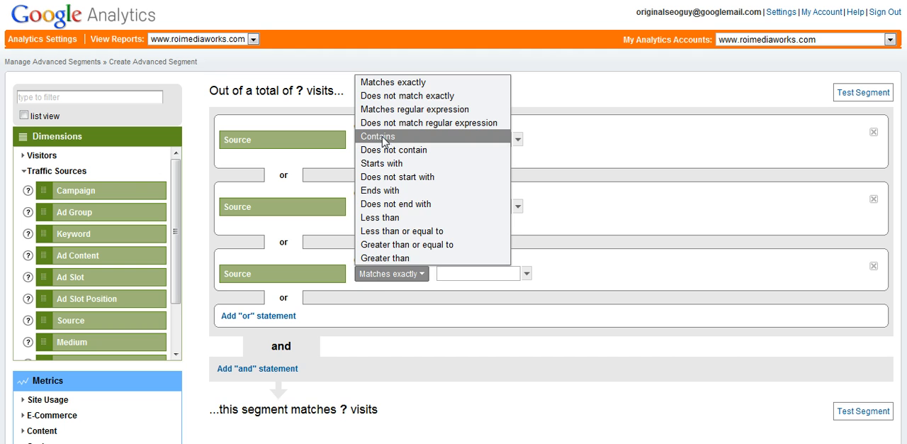
pyautogui.click(384, 138)
pyautogui.click(446, 274)
pyautogui.write('li')
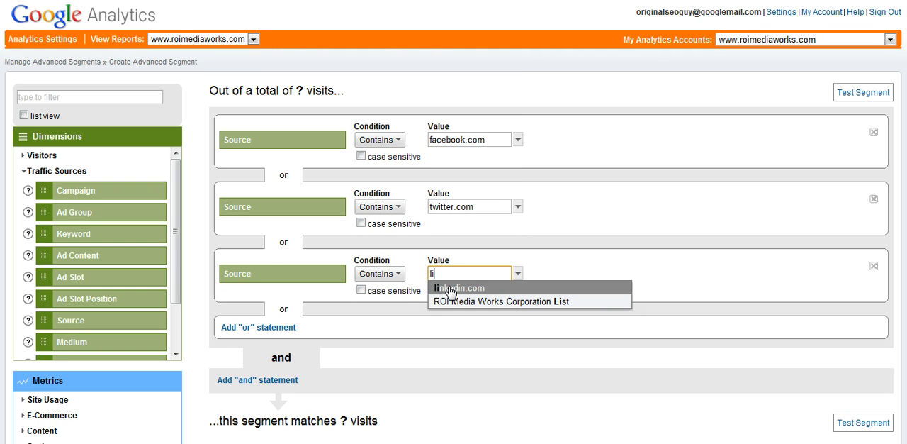
pyautogui.click(446, 287)
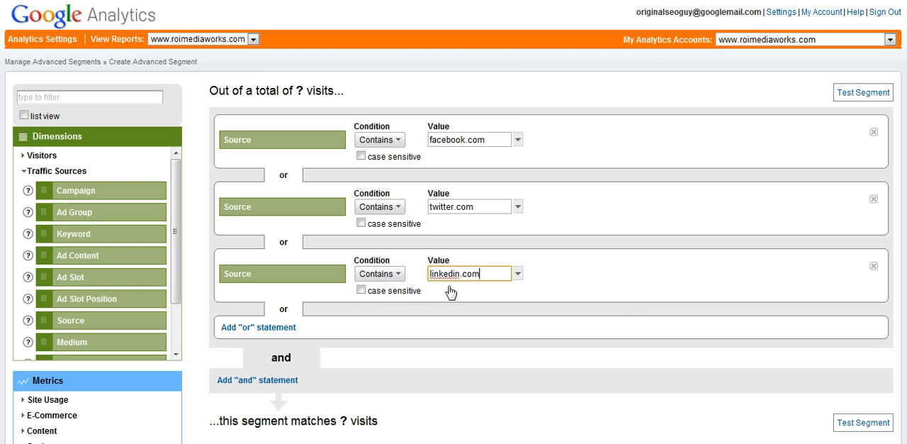
# - Add a fourth "or" condition requiring that Source Contains stumbleupon.com
pyautogui.click(249, 328)
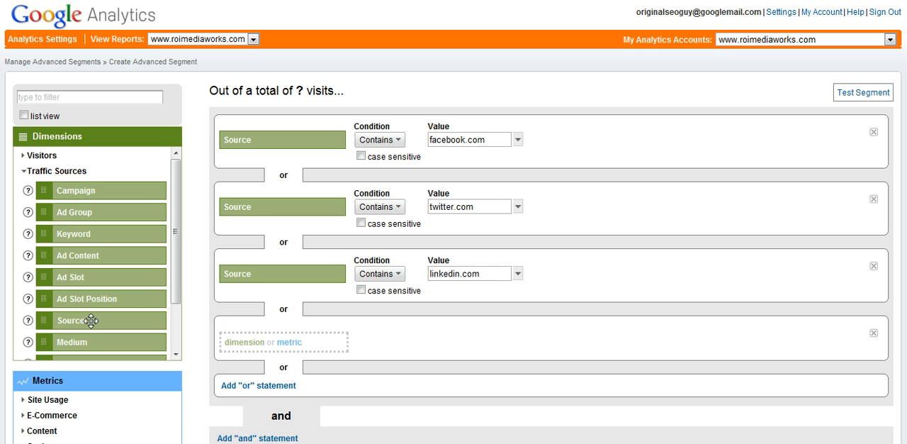
pyautogui.moveTo(88, 321); pyautogui.dragTo(260, 340)
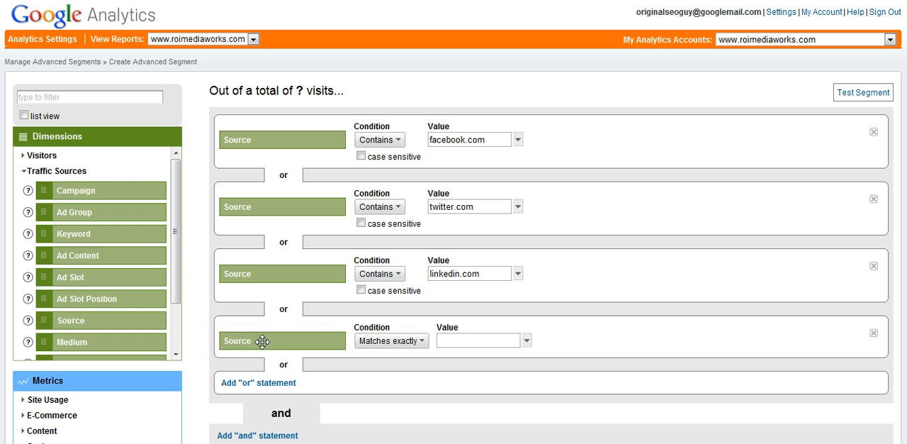
pyautogui.click(422, 341)
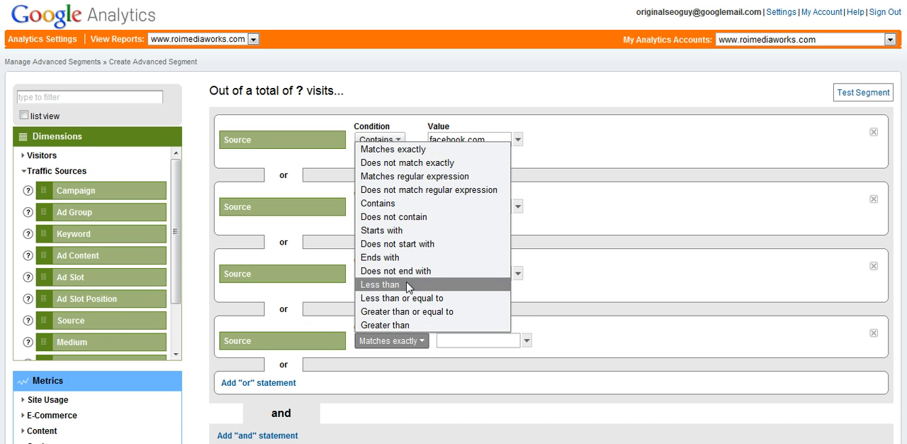
pyautogui.click(380, 204)
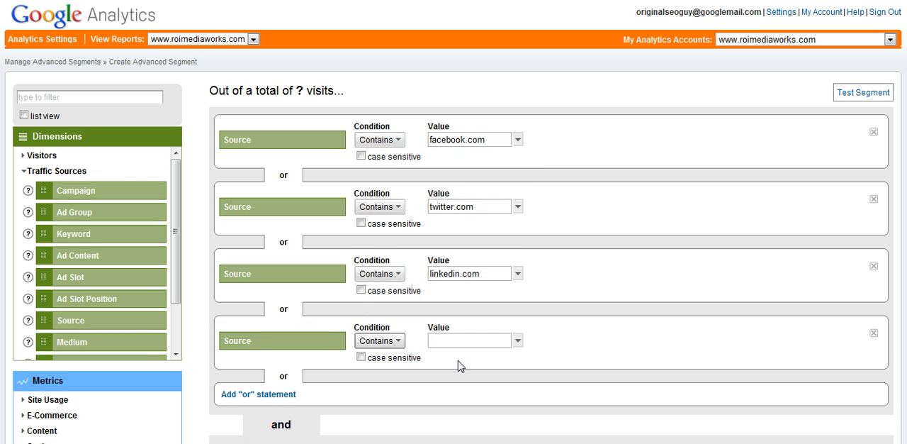
pyautogui.click(452, 336)
pyautogui.write('st')
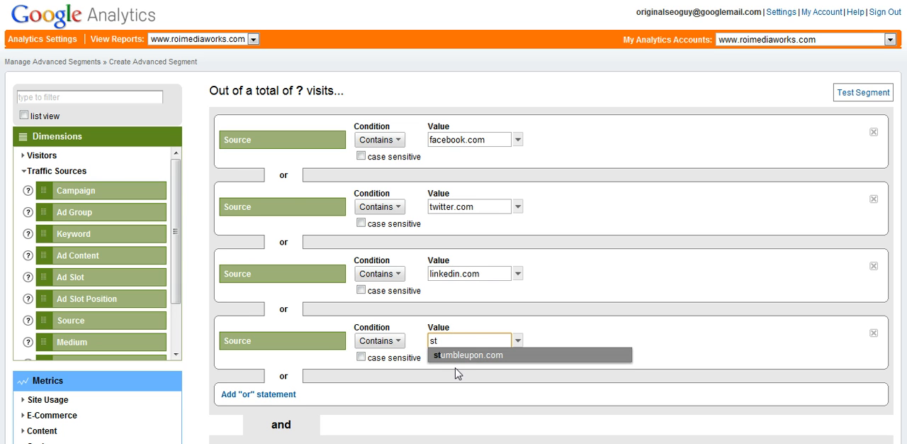
pyautogui.click(453, 358)
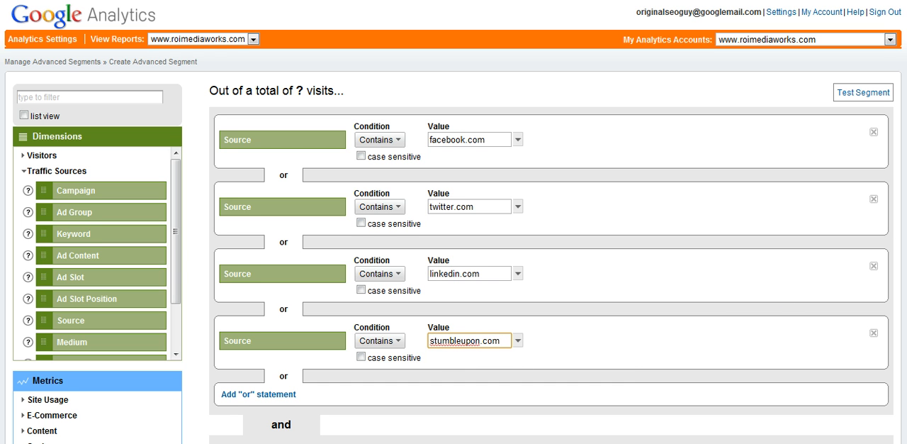
pyautogui.scroll(-1, 551, 255)
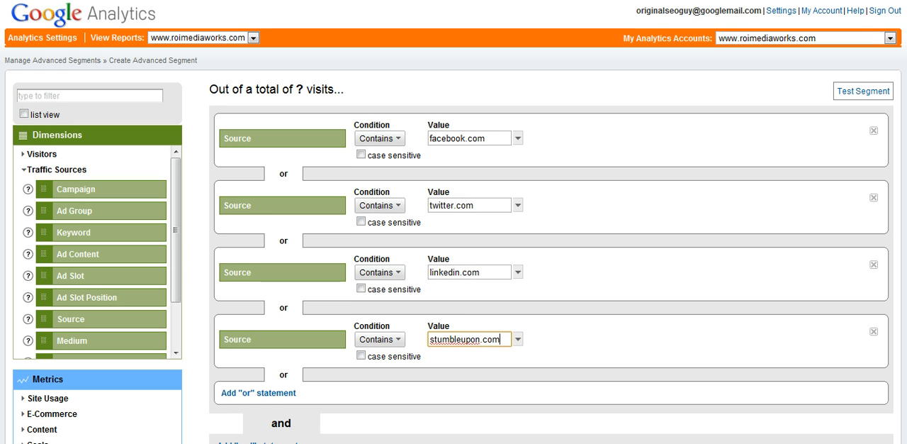
# - Try to test the segment built from the four Source conditions
pyautogui.scroll(-1, 551, 255)
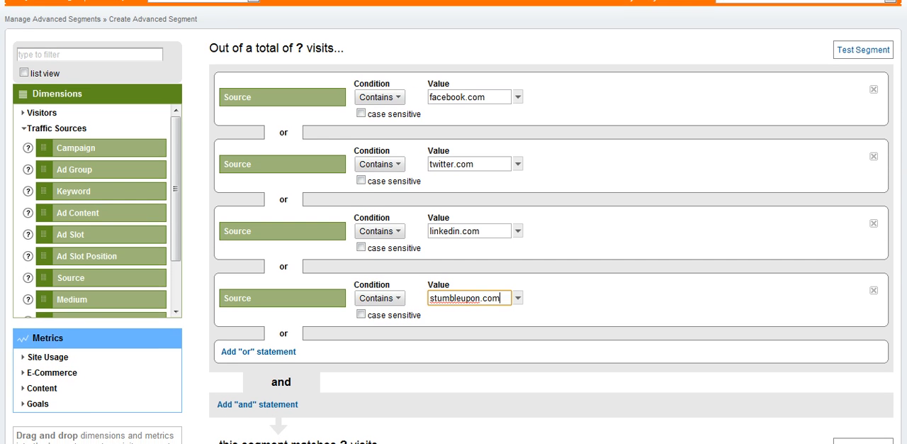
pyautogui.scroll(-1, 551, 255)
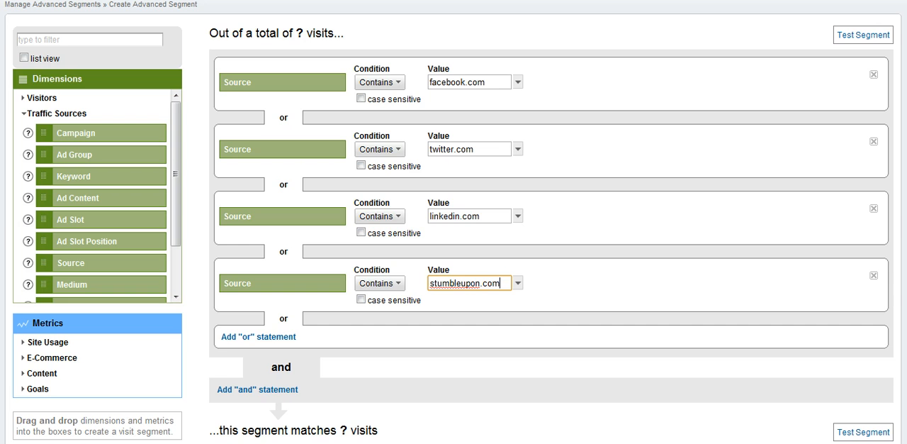
pyautogui.scroll(-1, 551, 255)
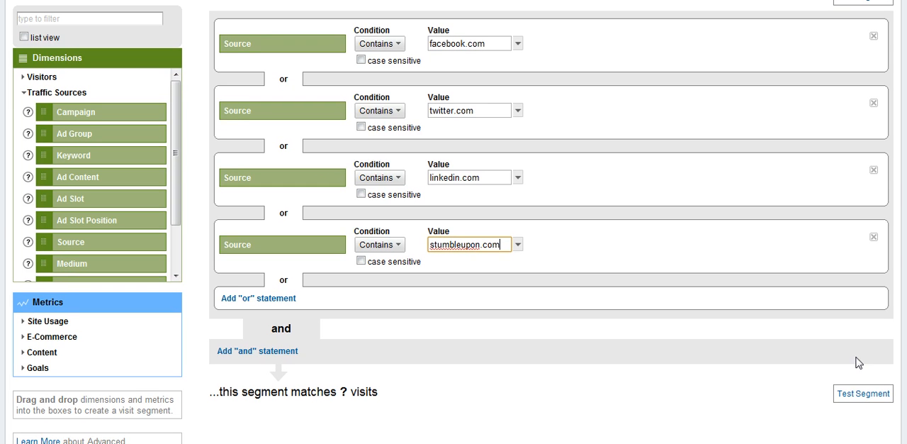
pyautogui.click(846, 395)
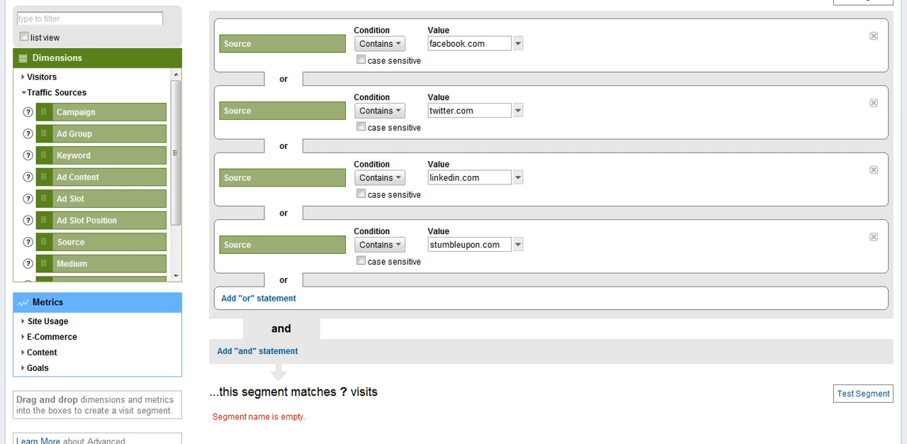
# - Name the segment "Social Media Traffic"
pyautogui.scroll(-2, 552, 255)
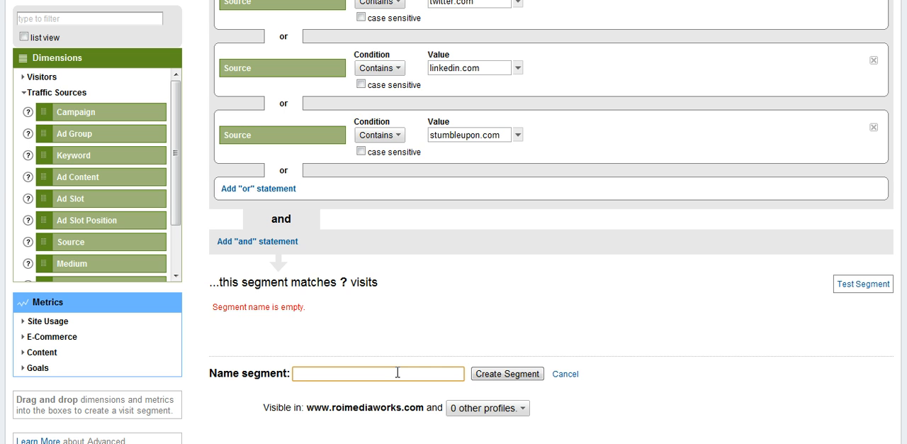
pyautogui.write('Social Media Traffic')
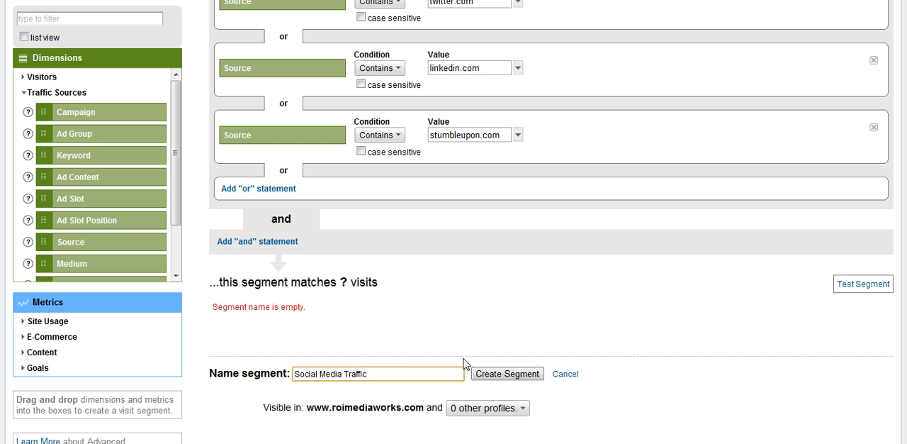
# - Test the named segment, review the visits matched by each Source condition, and create the segment
pyautogui.click(869, 285)
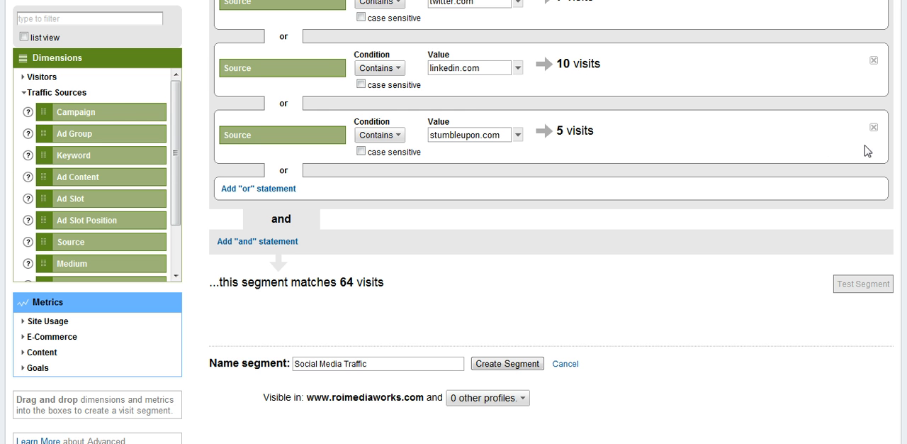
pyautogui.scroll(2, 551, 213)
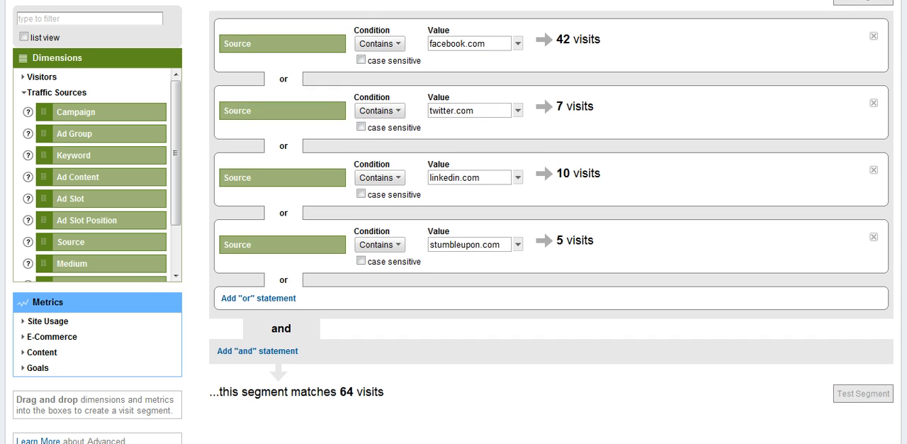
pyautogui.scroll(-1, 551, 213)
pyautogui.scroll(-2, 551, 221)
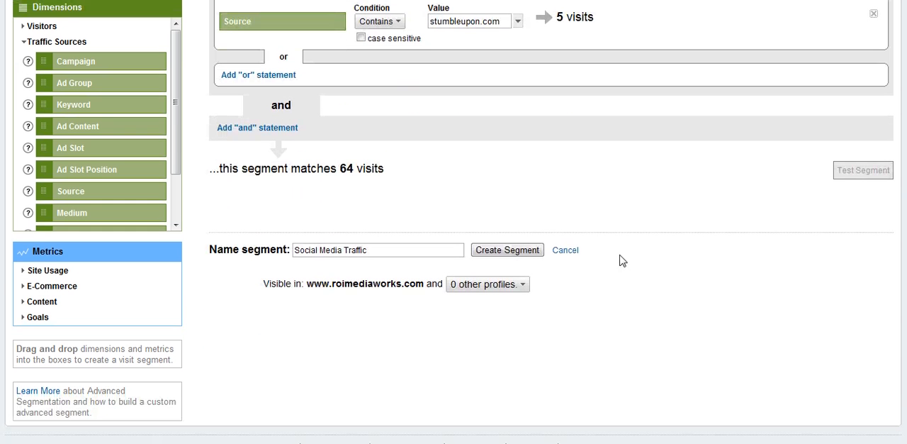
pyautogui.click(522, 251)
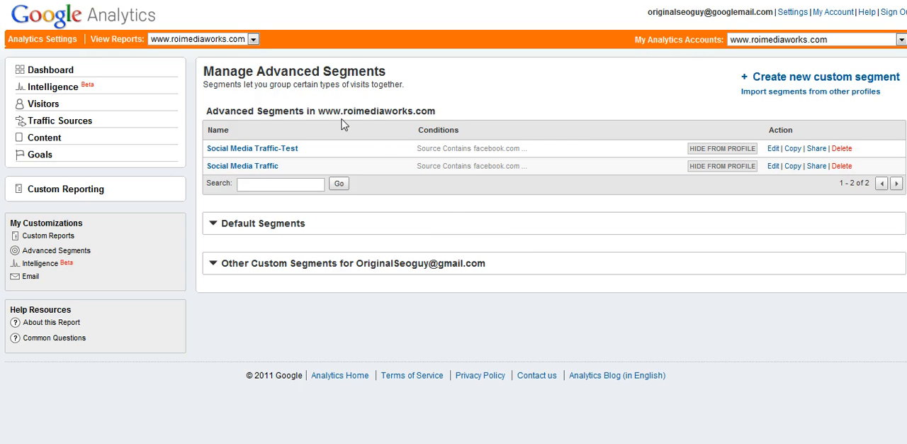
# - Apply the custom segment Social Media Traffic-Test alongside All Visits to the Dashboard report
pyautogui.click(51, 72)
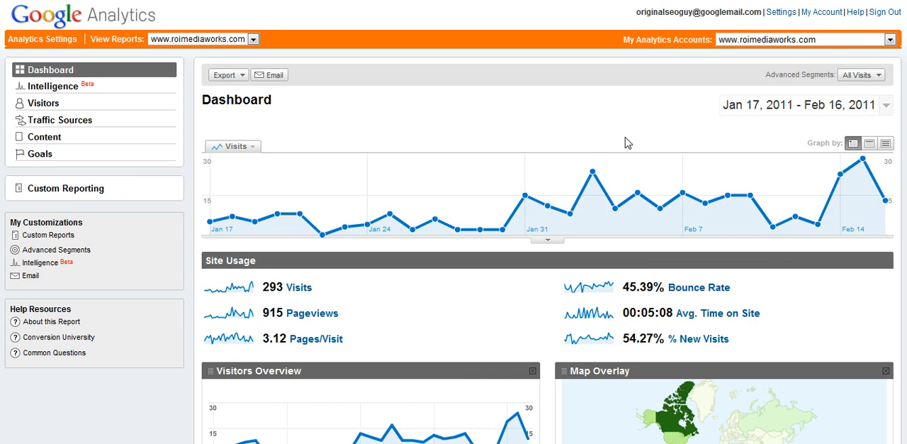
pyautogui.click(853, 78)
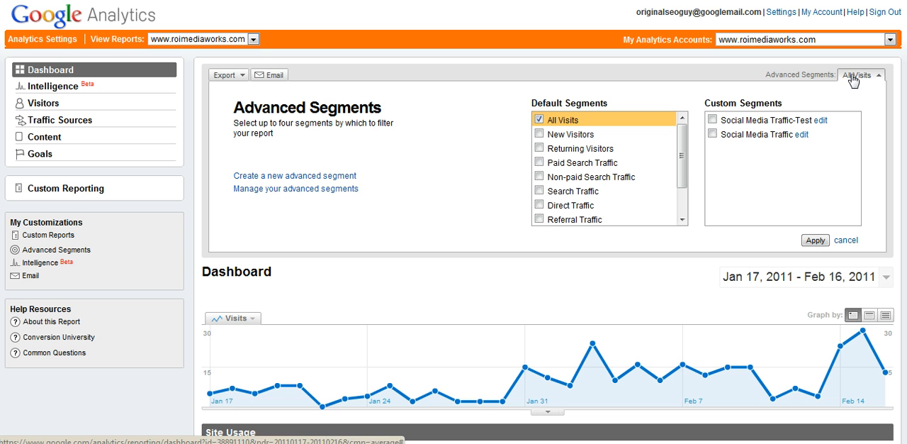
pyautogui.click(712, 120)
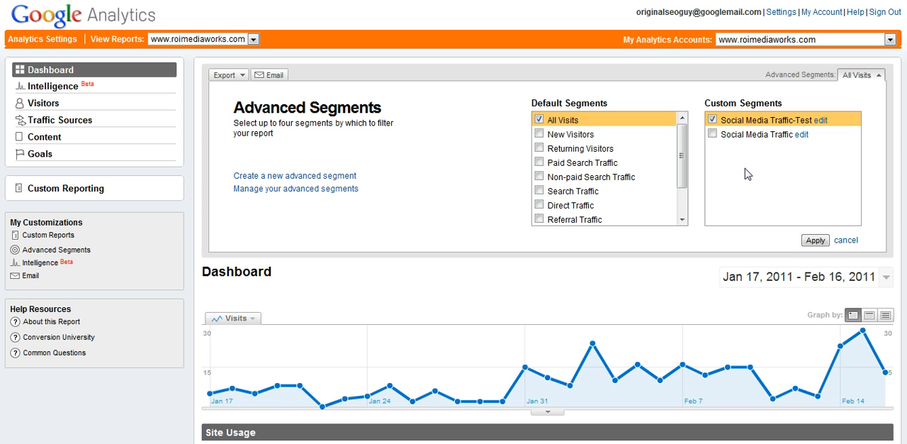
pyautogui.click(811, 243)
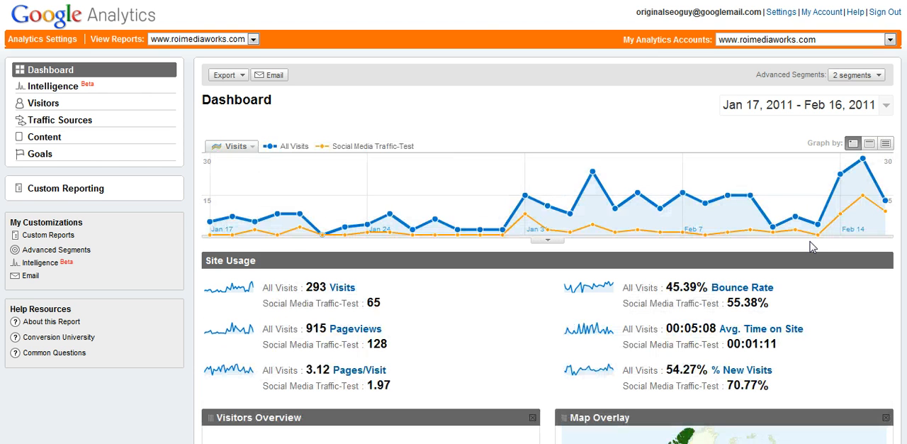
# - Compare the daily visits of All Visits and Social Media Traffic-Test on the Dashboard graph, including February 7 and February 15, 2011
pyautogui.moveTo(582, 203)
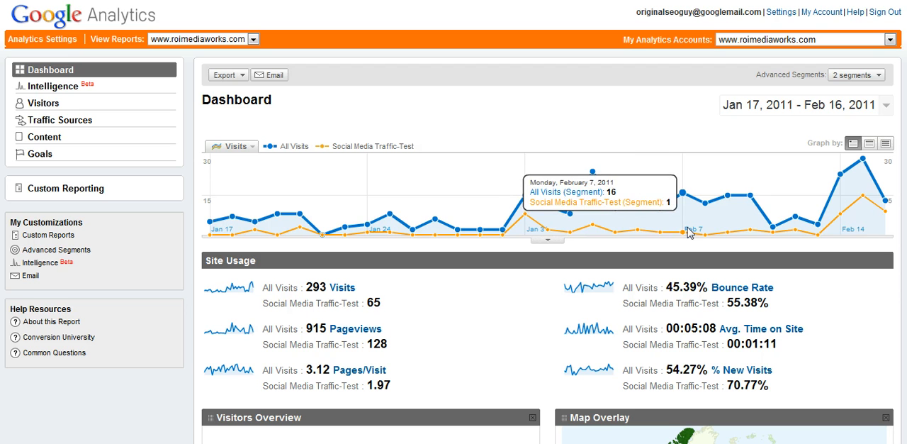
pyautogui.moveTo(849, 218)
pyautogui.moveTo(864, 205)
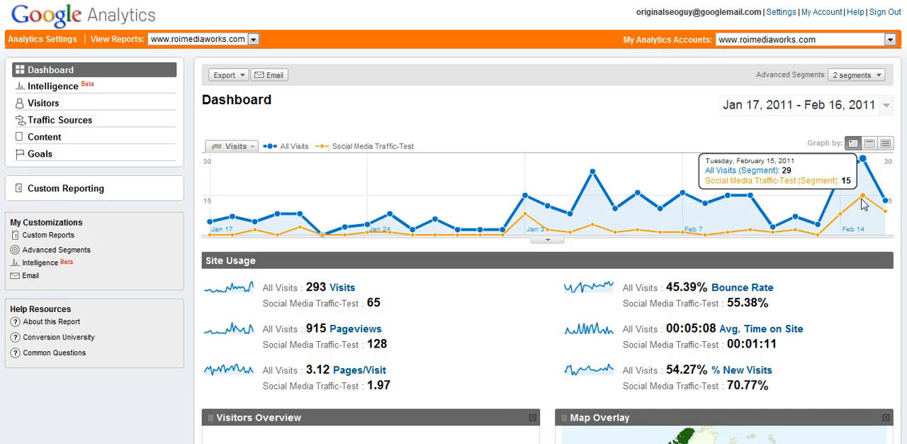